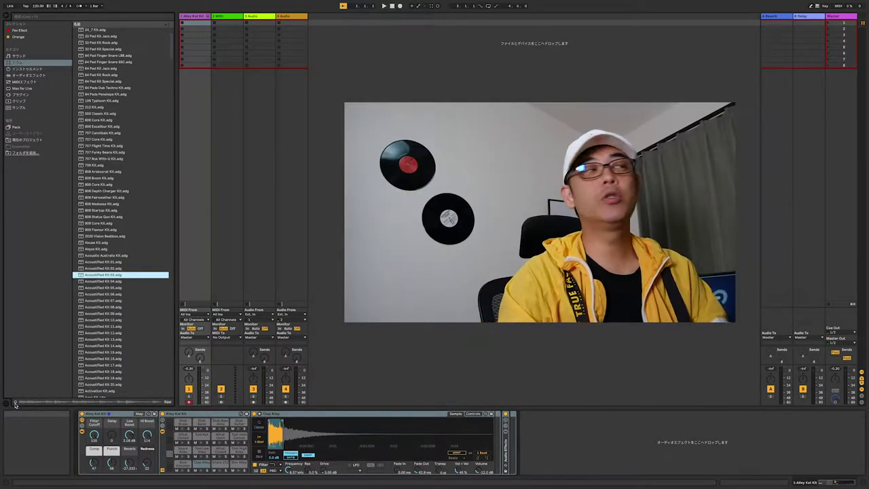
# Look through the drum kit presets in the browser and locate the Alley Kat Kit.
pyautogui.scroll(-20, 100, 327)
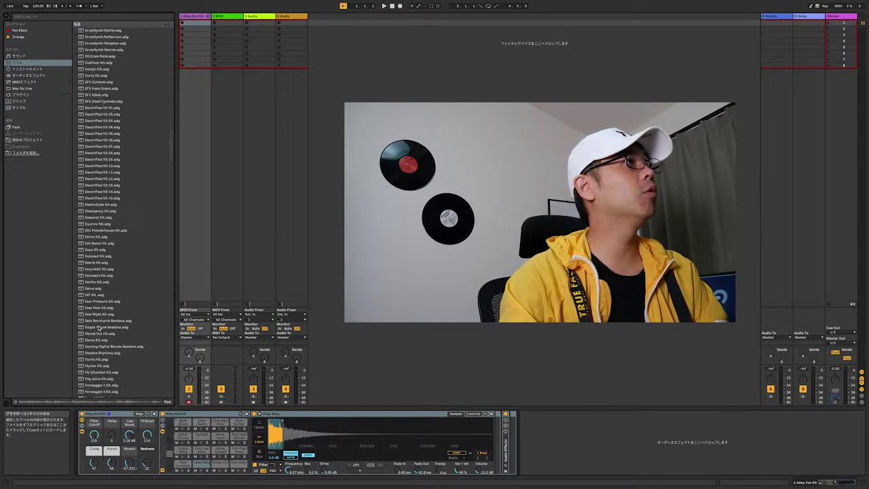
pyautogui.scroll(-20, 100, 328)
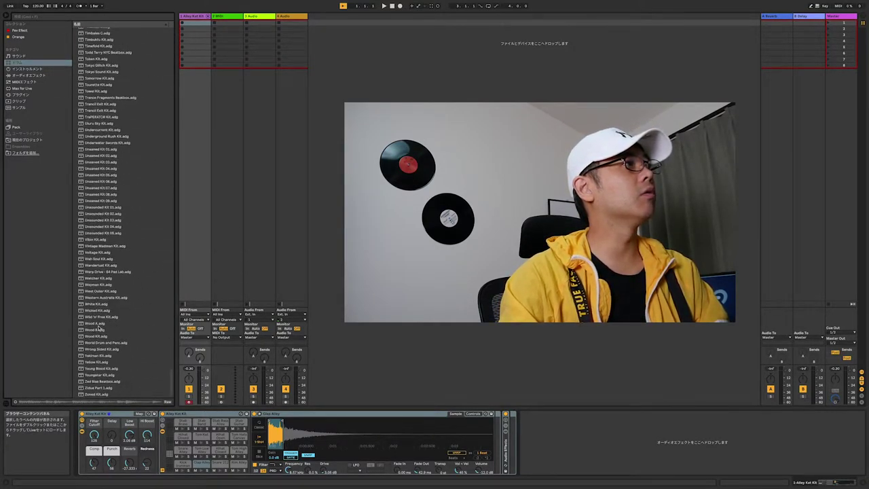
pyautogui.scroll(20, 100, 327)
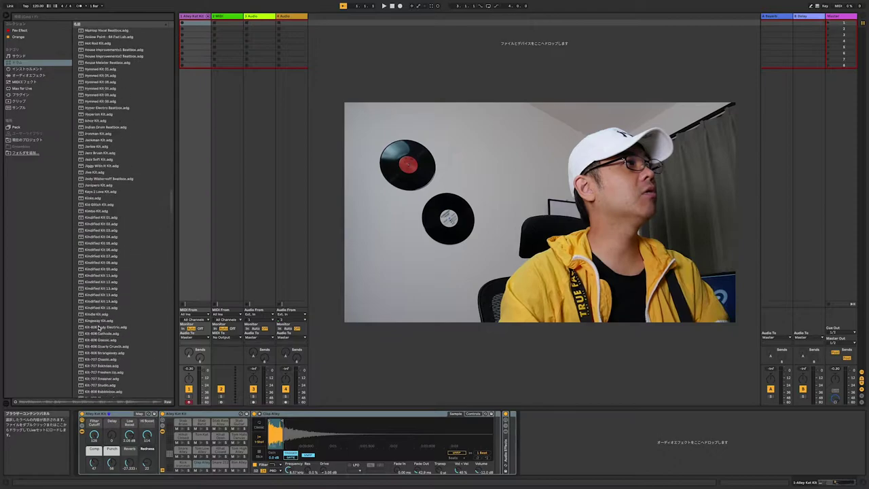
pyautogui.scroll(-20, 100, 327)
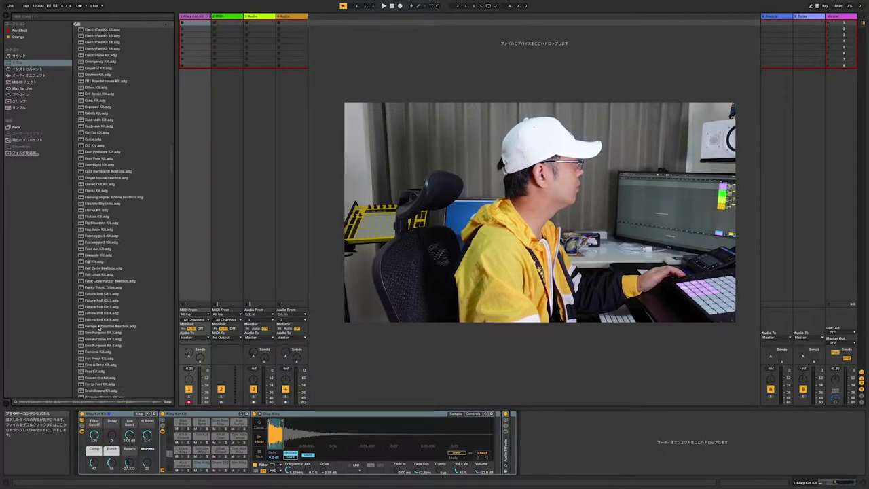
pyautogui.scroll(-20, 100, 328)
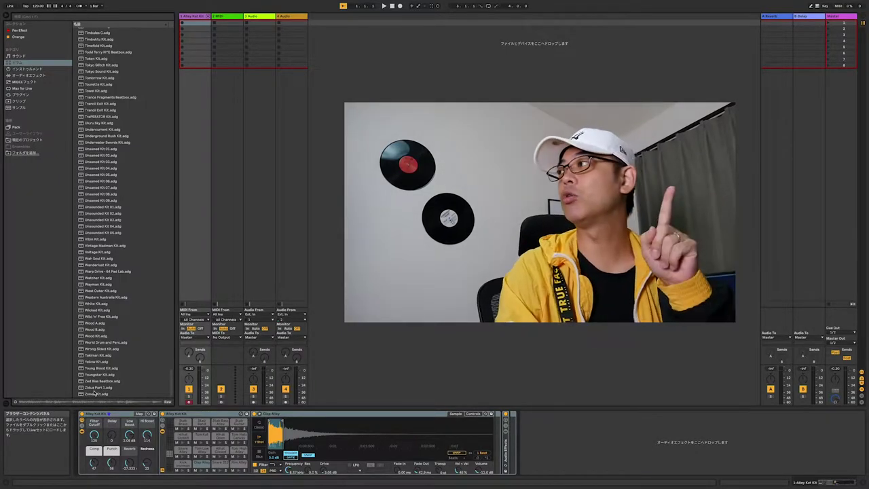
pyautogui.scroll(20, 99, 326)
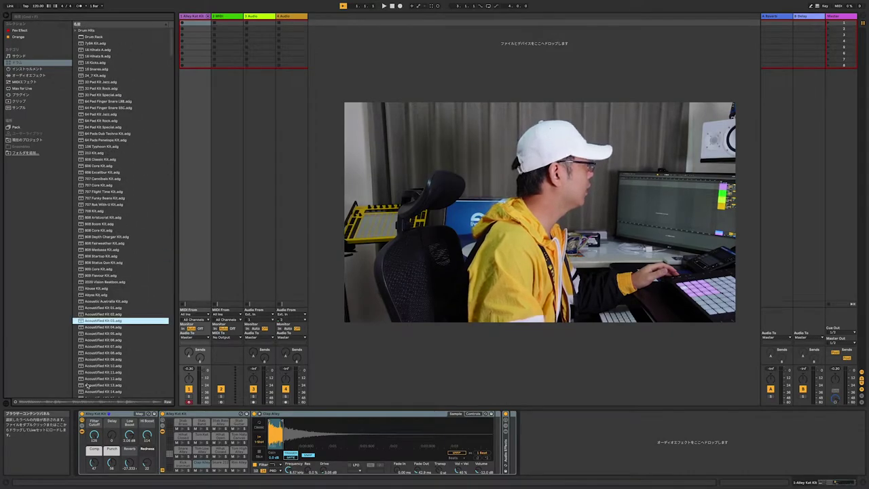
pyautogui.scroll(-7, 86, 385)
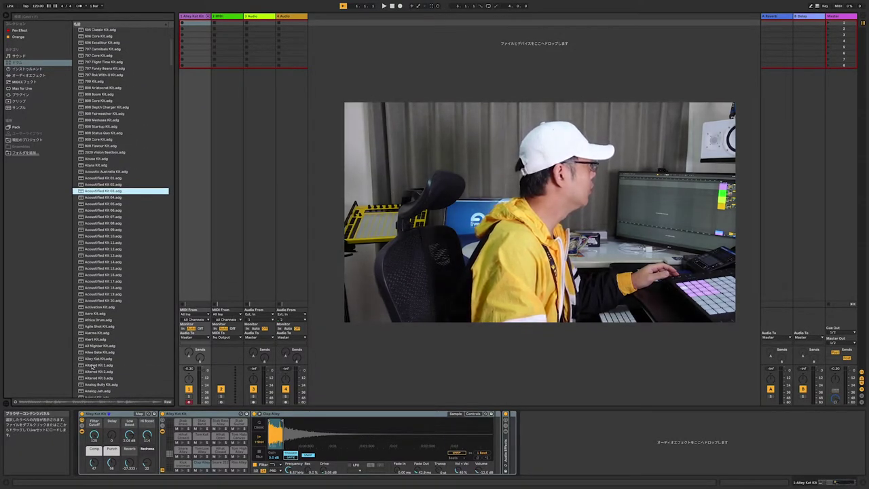
pyautogui.scroll(-1, 92, 366)
pyautogui.scroll(-2, 83, 297)
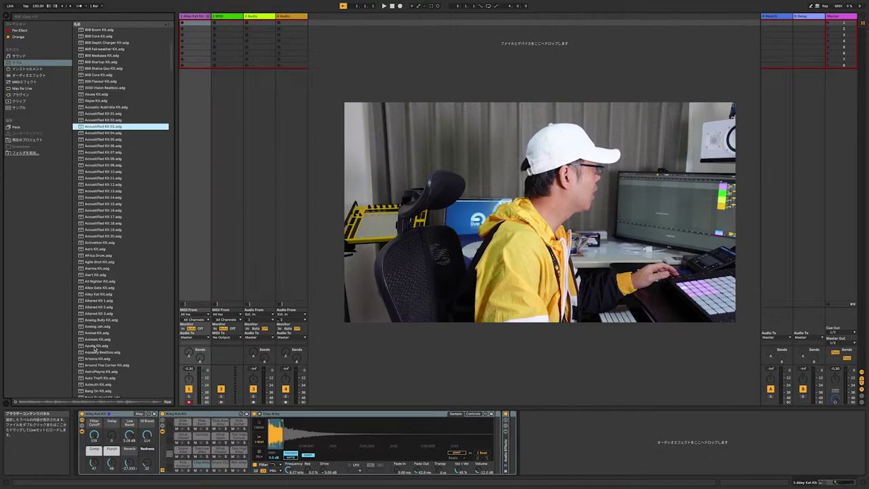
pyautogui.scroll(-2, 95, 347)
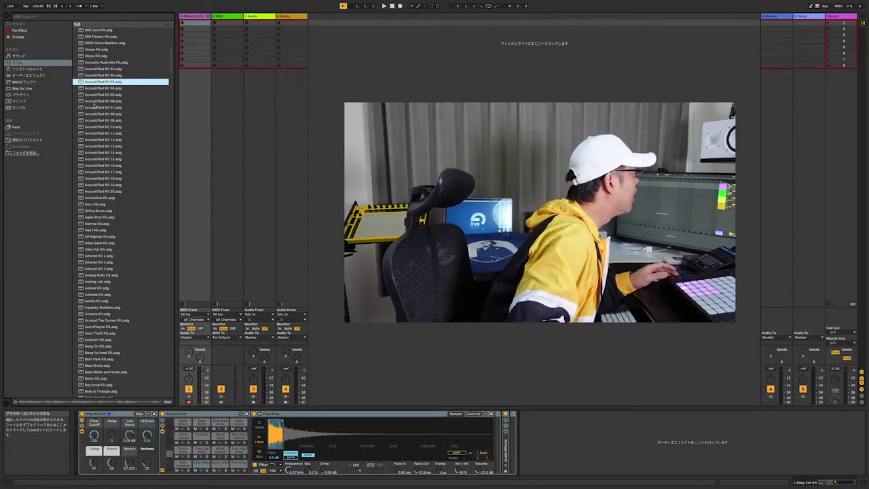
pyautogui.click(81, 250)
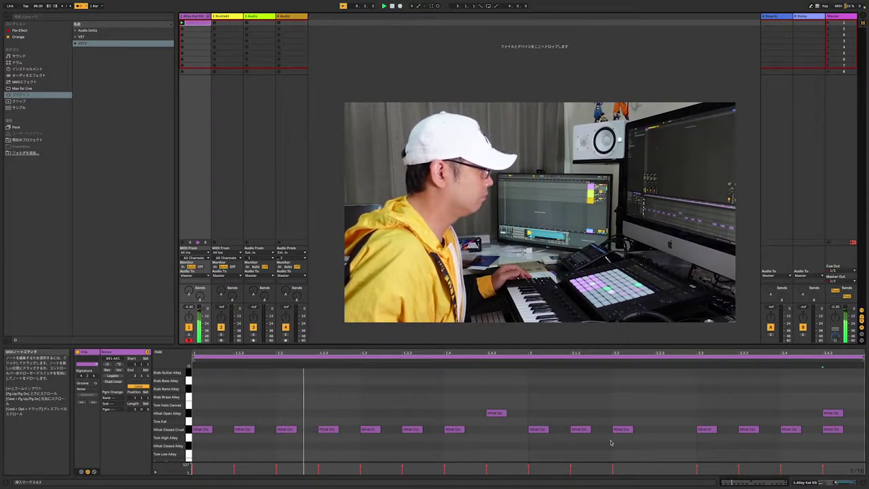
# Add a closed hi-hat note at 2.2.3 in the drum clip and remove the closed hi-hat note at 2.4.3.
pyautogui.doubleClick(660, 429)
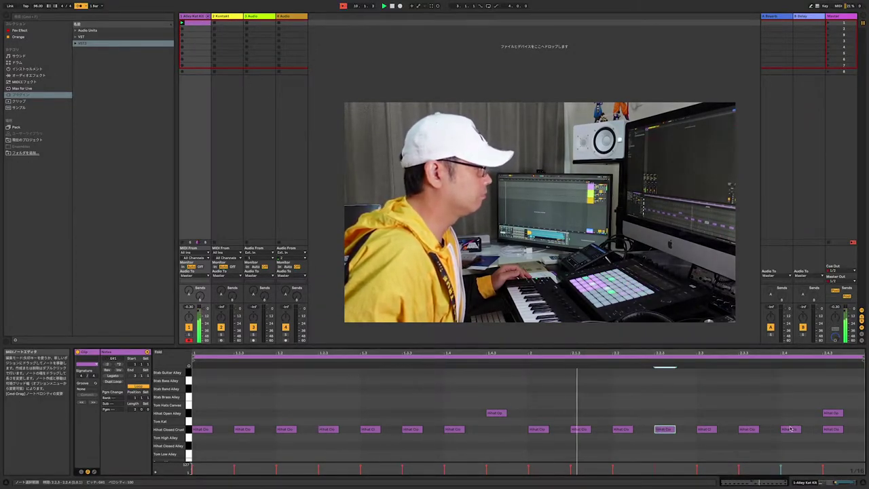
pyautogui.doubleClick(833, 429)
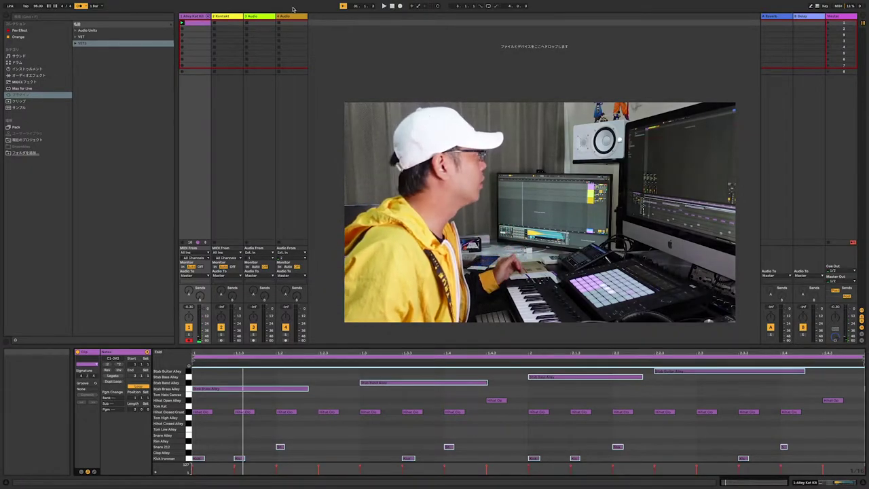
# Copy the Alley Kat Kit drum clip from scene 1 into the scene 2 slot of the same track.
pyautogui.rightClick(202, 27)
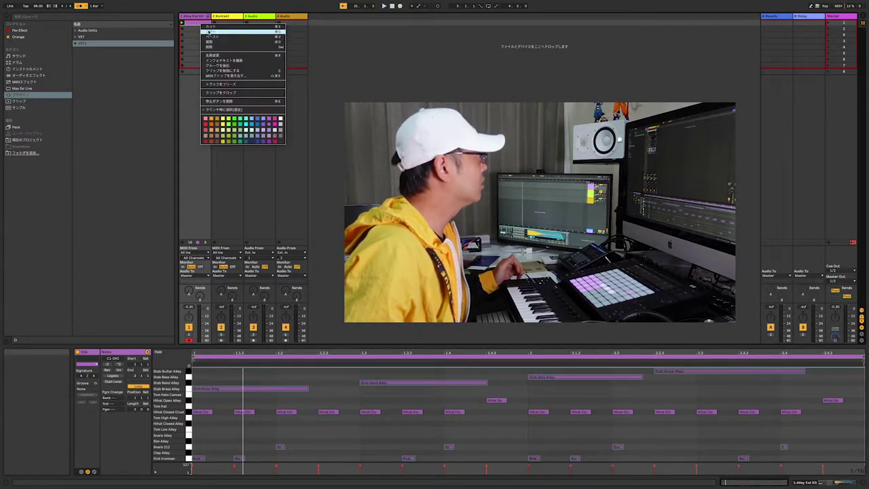
pyautogui.click(209, 46)
pyautogui.rightClick(196, 32)
pyautogui.click(204, 33)
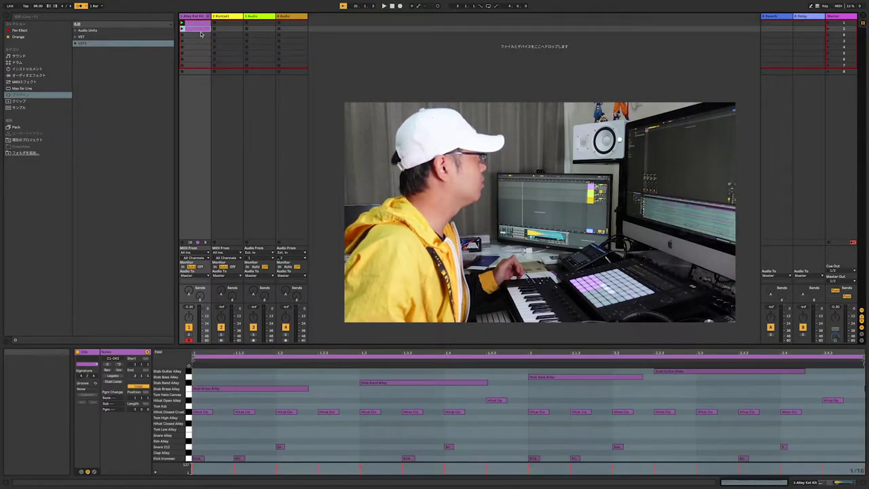
# Delete the four stab notes (Brass, Band, Bass and Guitar Alley rows) from the copied clip in scene 2.
pyautogui.doubleClick(226, 390)
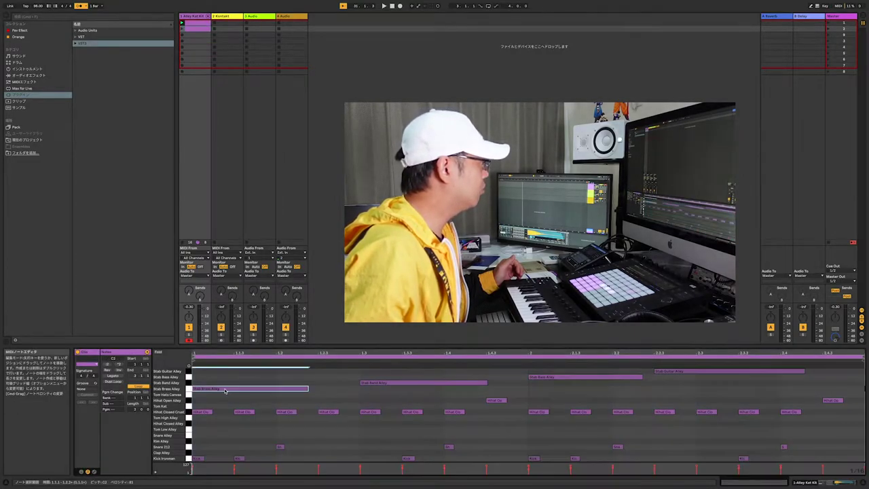
pyautogui.doubleClick(411, 385)
pyautogui.doubleClick(565, 377)
pyautogui.doubleClick(687, 372)
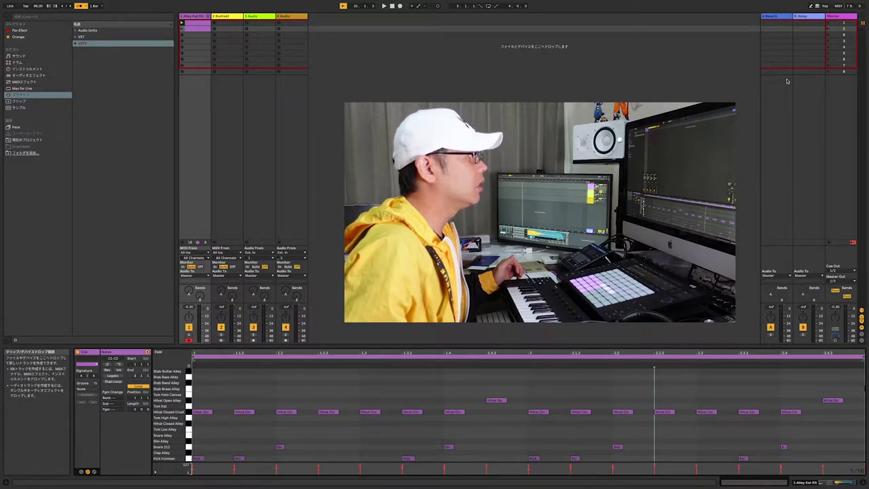
# Play scene 2 and scene 1 to compare the two drum patterns, and stop playback.
pyautogui.click(828, 30)
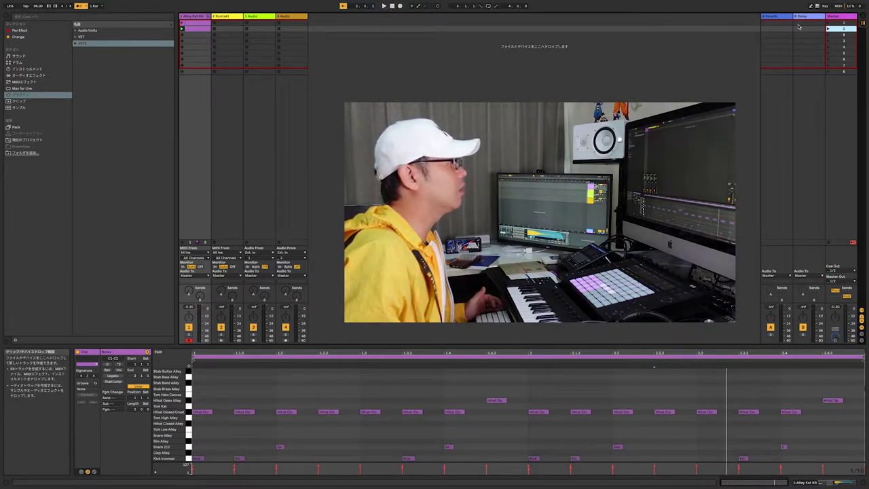
pyautogui.click(828, 23)
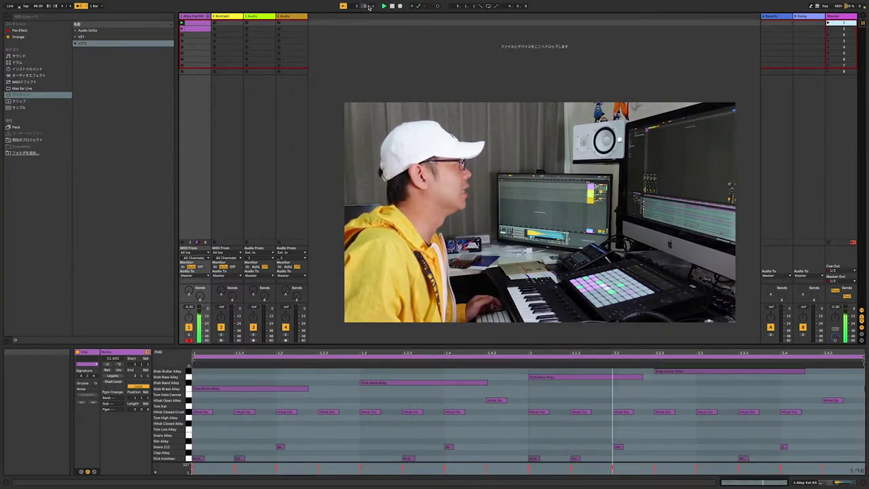
pyautogui.click(392, 6)
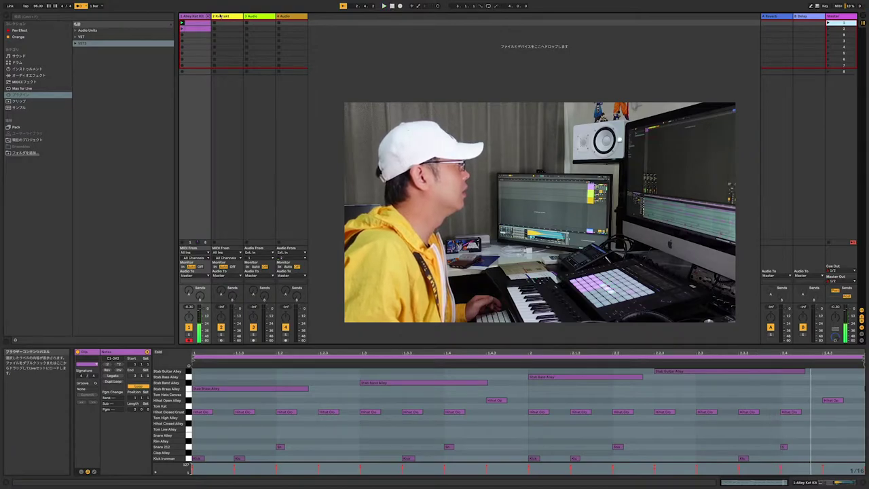
# Open Kontakt with Scarbee Pre-Bass on track 2, arm the track for recording, and close the plug-in window.
pyautogui.click(225, 16)
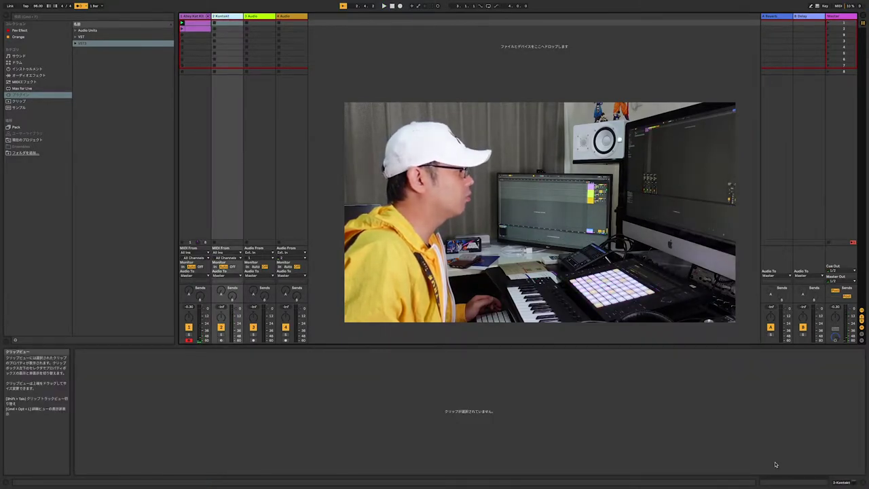
pyautogui.click(837, 481)
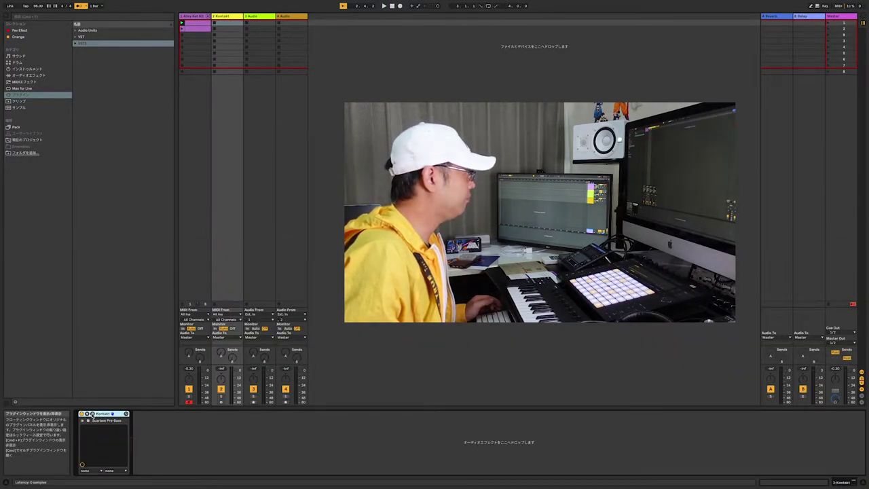
pyautogui.click(92, 414)
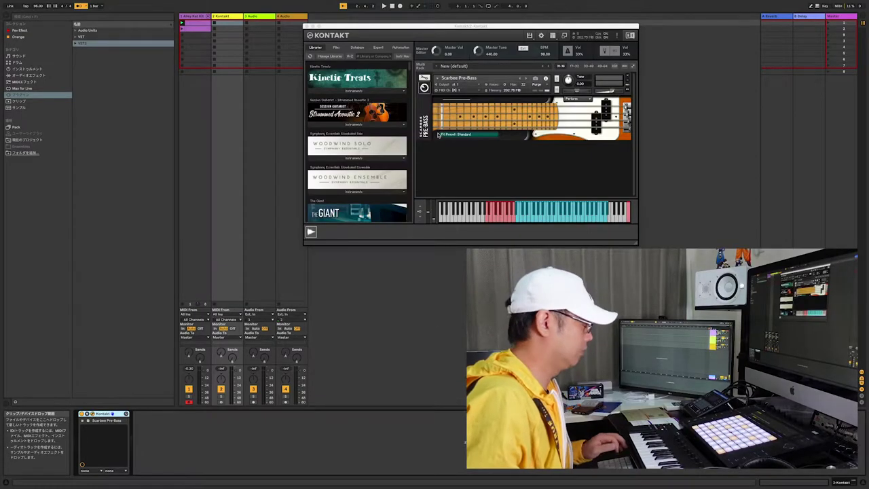
pyautogui.click(221, 402)
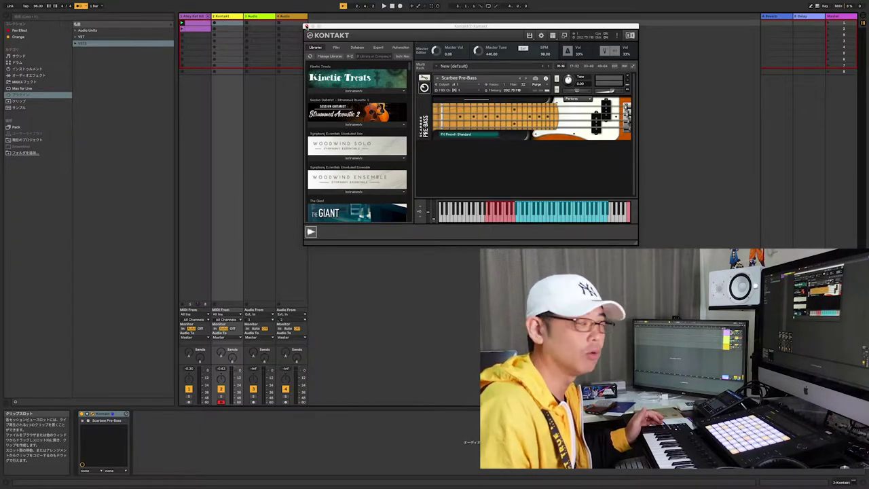
pyautogui.click(306, 26)
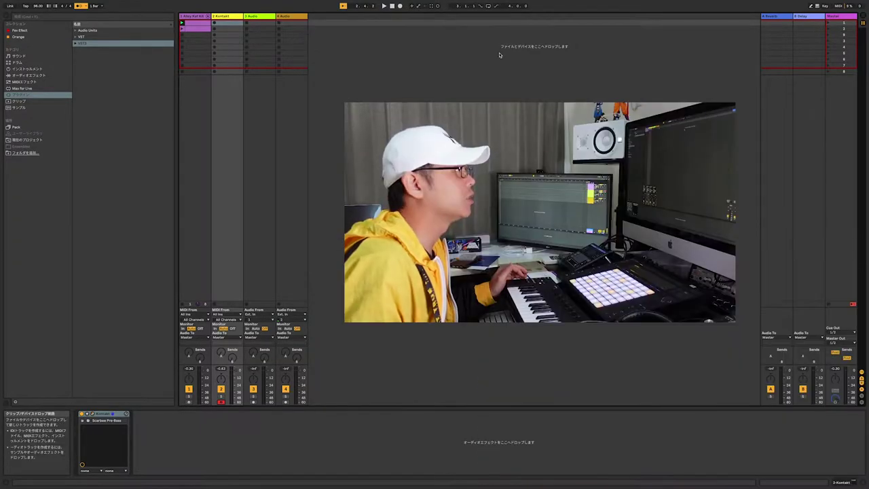
# Launch scene 1 to play the drums with the bass part, and stop playback.
pyautogui.click(829, 24)
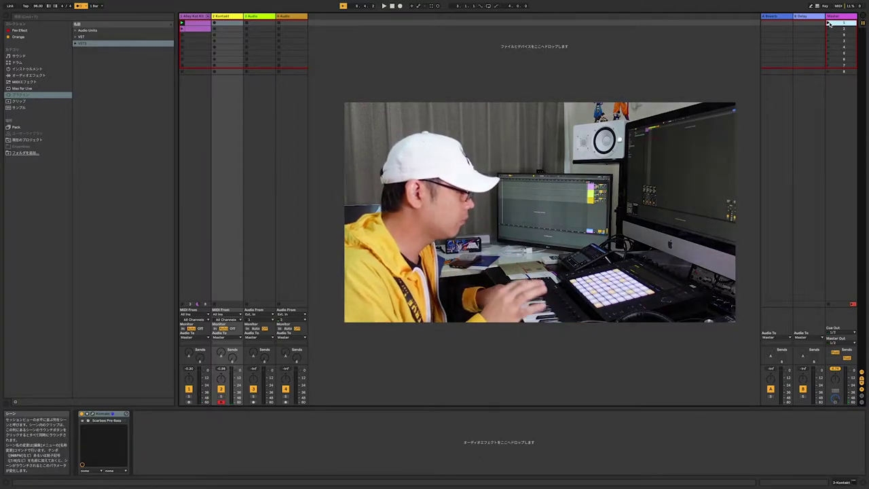
pyautogui.press('space')
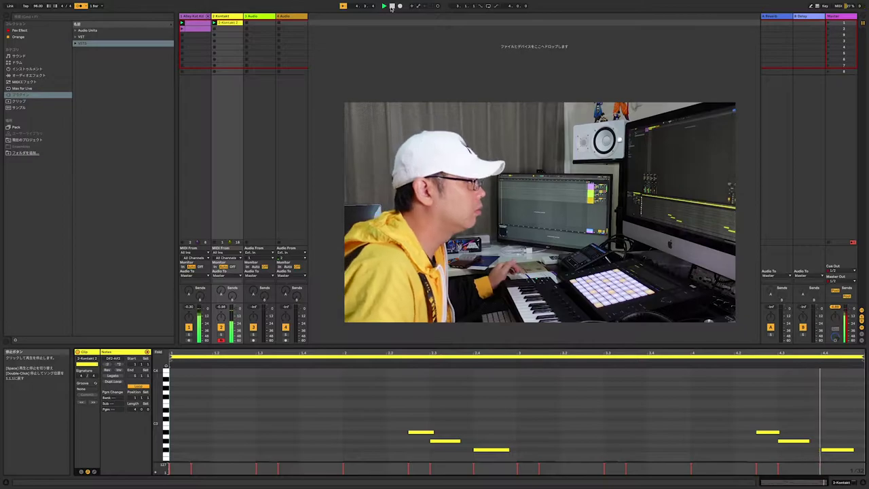
pyautogui.click(392, 6)
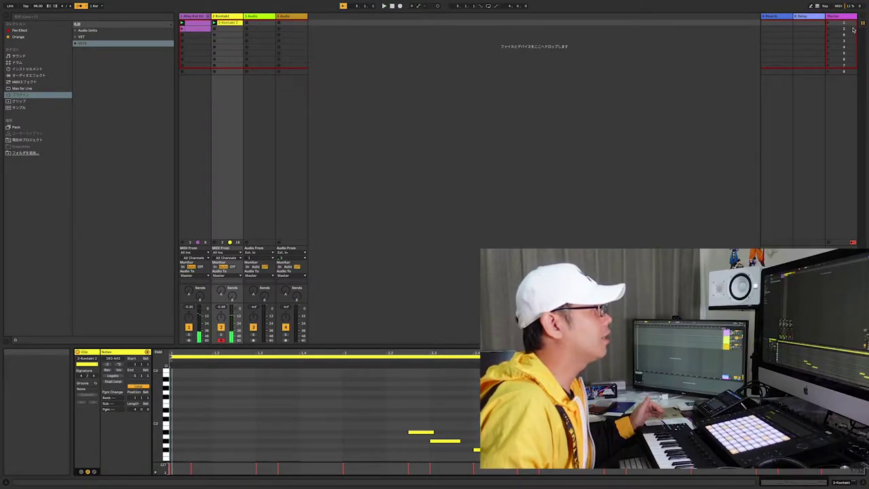
# Bring up Auto-Key on the Master track and detect the song's key.
pyautogui.click(841, 16)
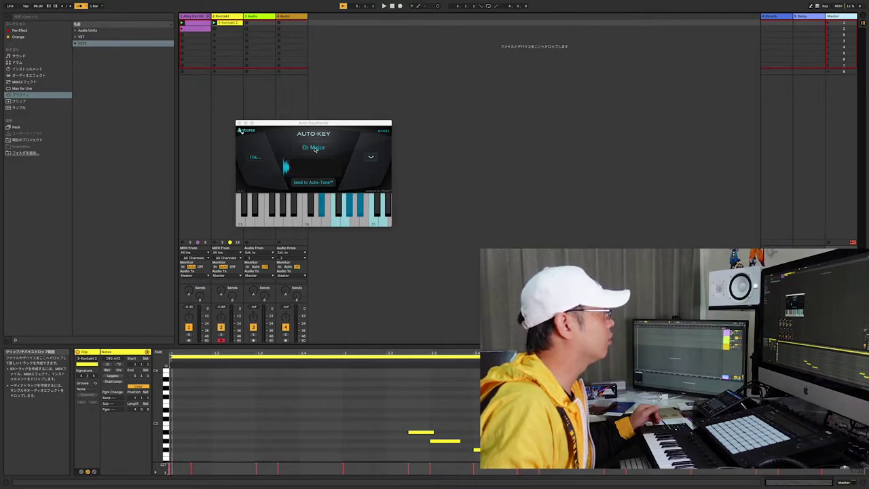
pyautogui.moveTo(274, 124); pyautogui.dragTo(431, 108)
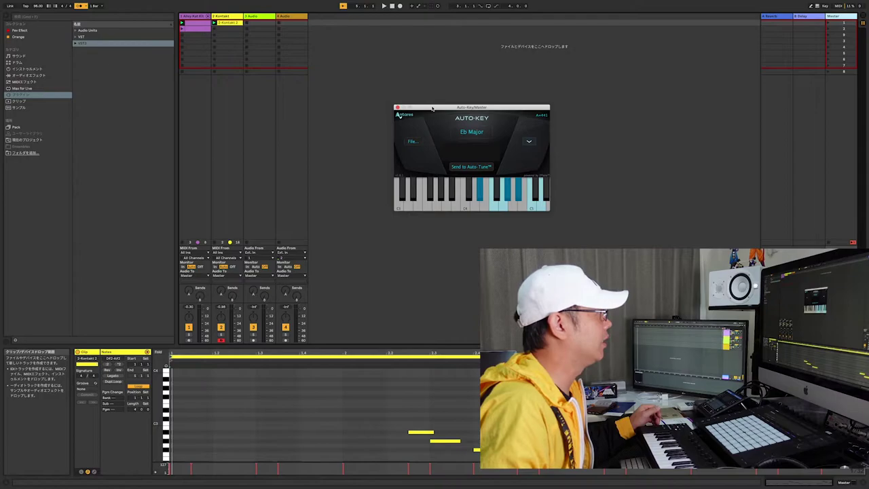
pyautogui.click(464, 135)
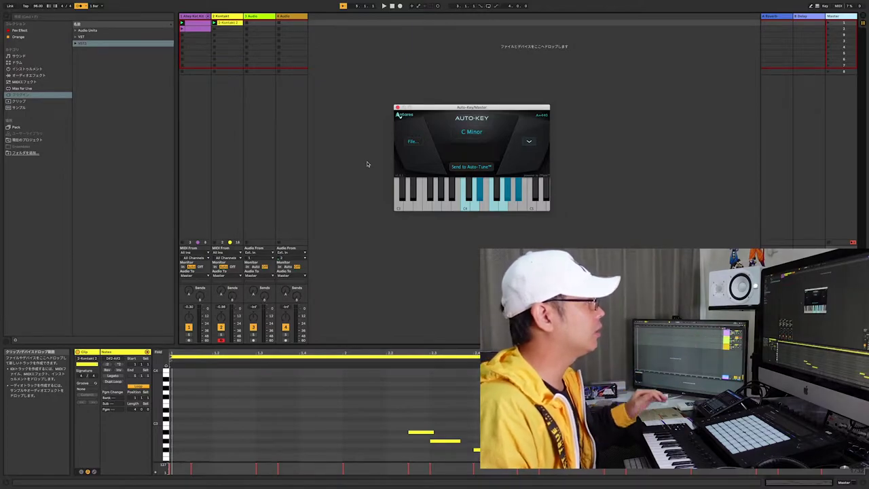
# Find Auto-Tune Artist among the Antares VST3 plug-ins and bring up its window on audio track 3.
pyautogui.click(75, 43)
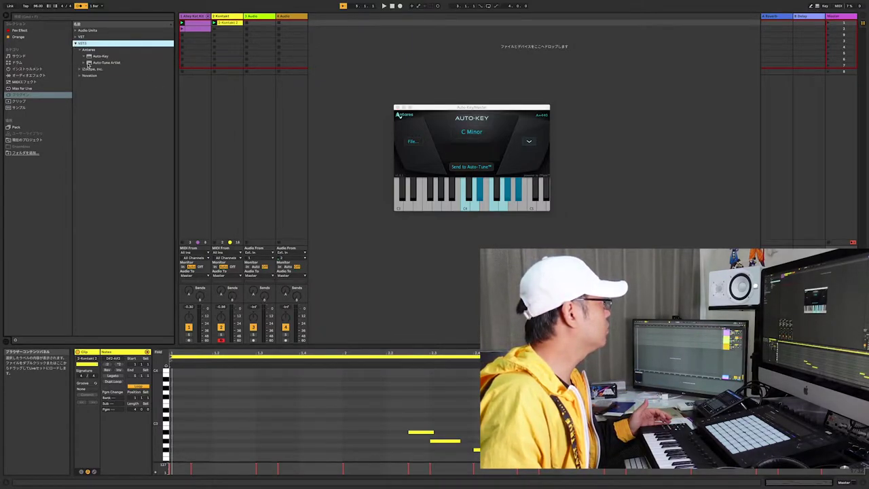
pyautogui.click(95, 63)
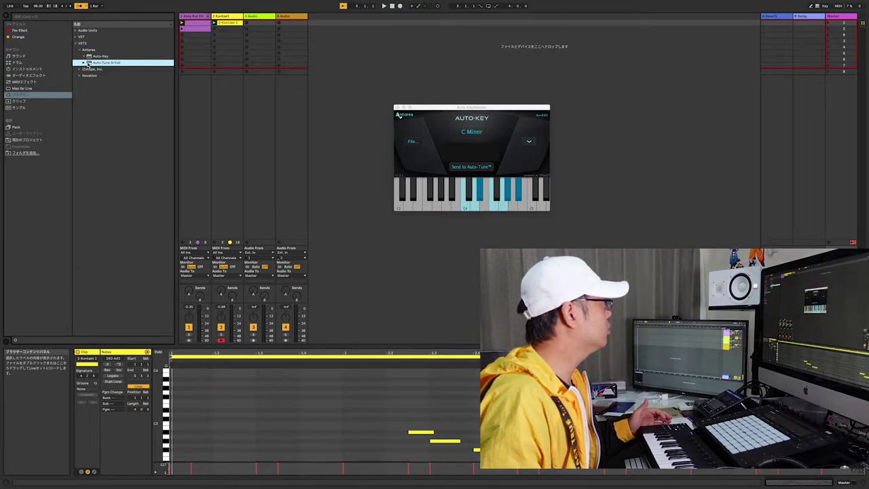
pyautogui.click(253, 17)
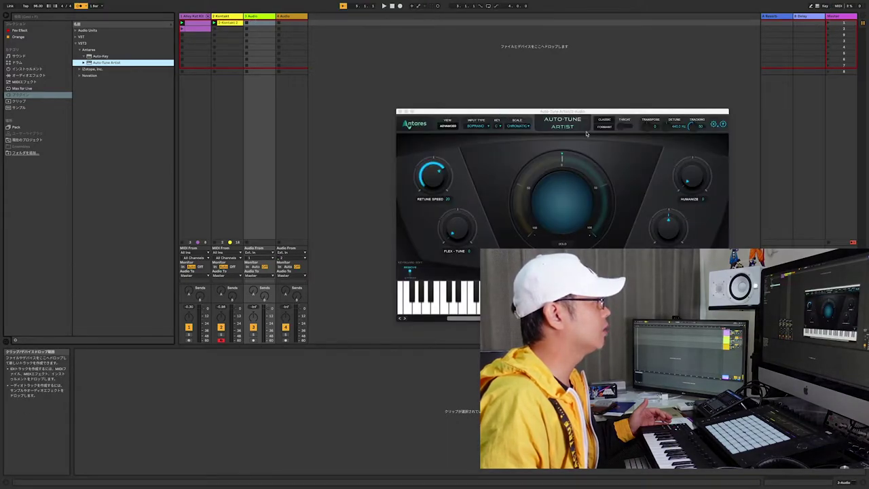
# Send the C Minor key from Auto-Key on the Master track to Auto-Tune, and return to audio track 3.
pyautogui.click(844, 16)
pyautogui.click(468, 167)
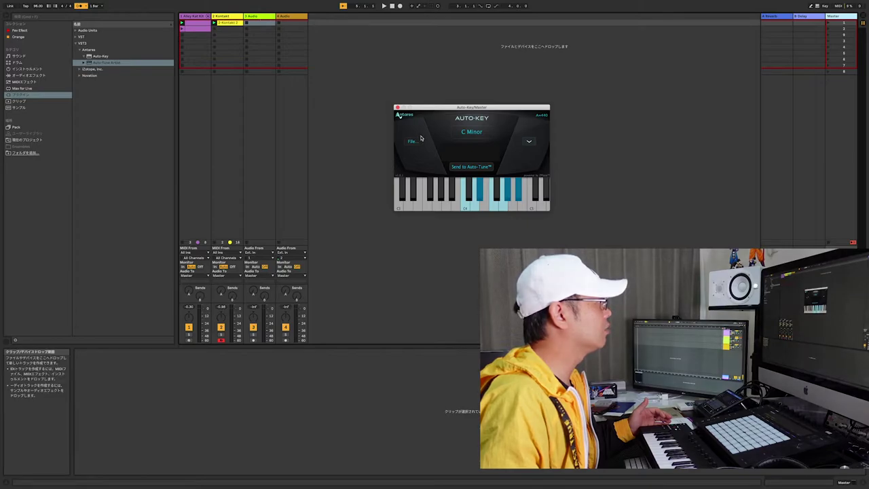
pyautogui.click(273, 20)
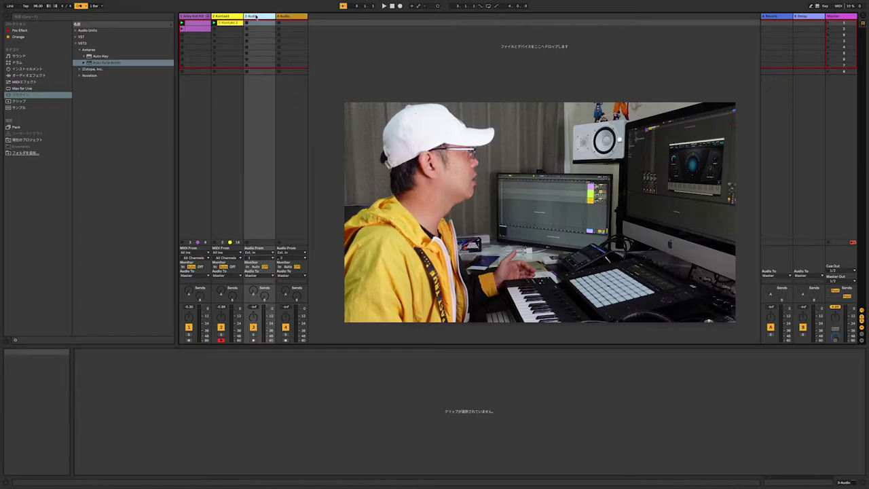
# Select the Master track and play scene 1 to check its output level, stopping playback when done.
pyautogui.click(833, 19)
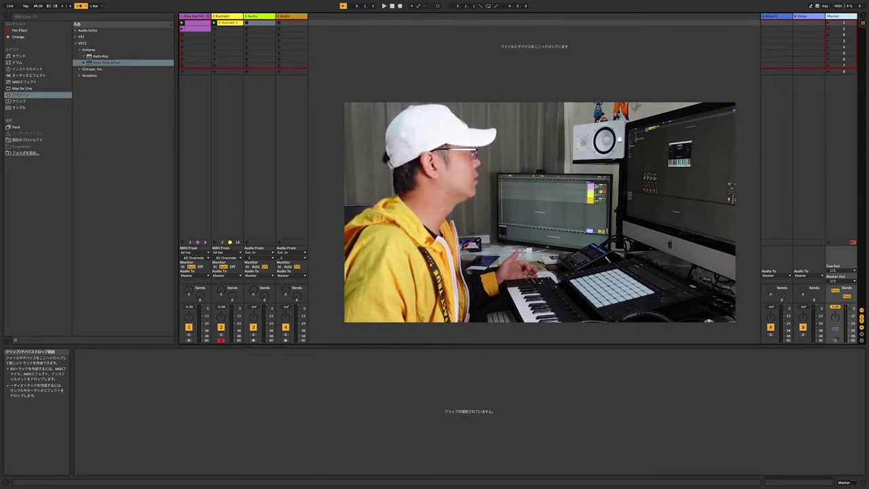
pyautogui.click(828, 24)
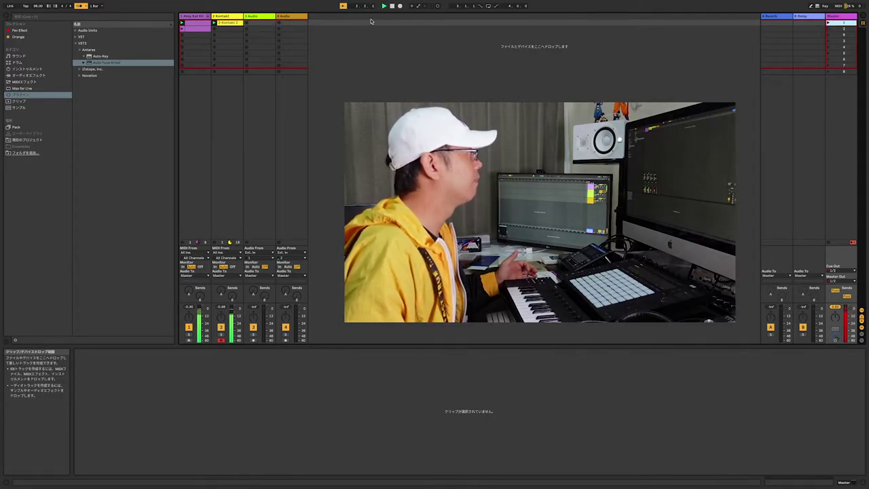
pyautogui.click(392, 6)
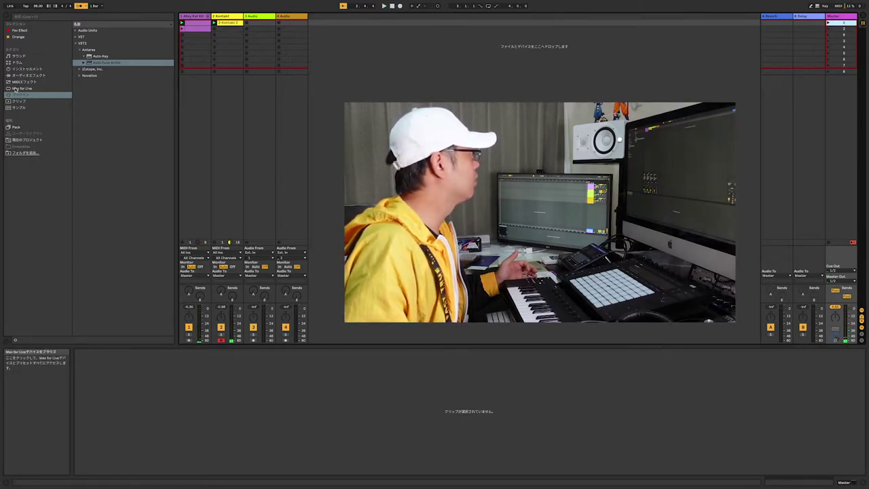
# Find the Limiter among Live's audio effects and add it to the Master track.
pyautogui.click(14, 89)
pyautogui.click(17, 82)
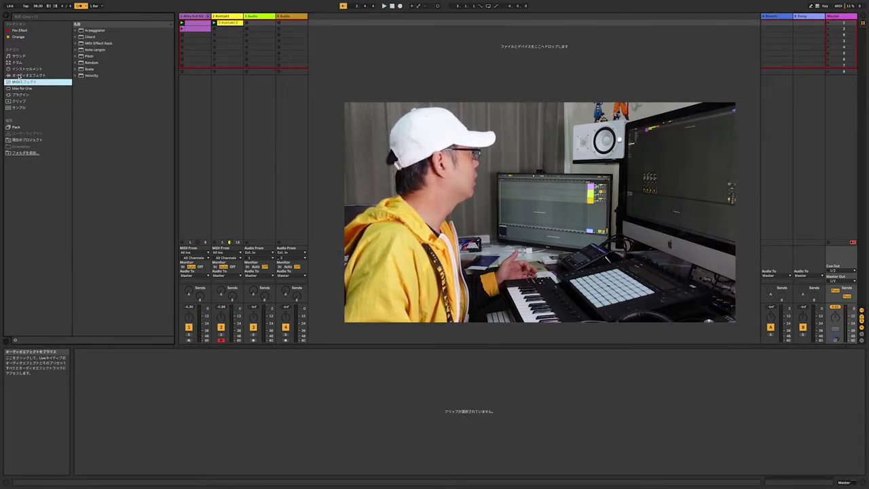
pyautogui.click(20, 75)
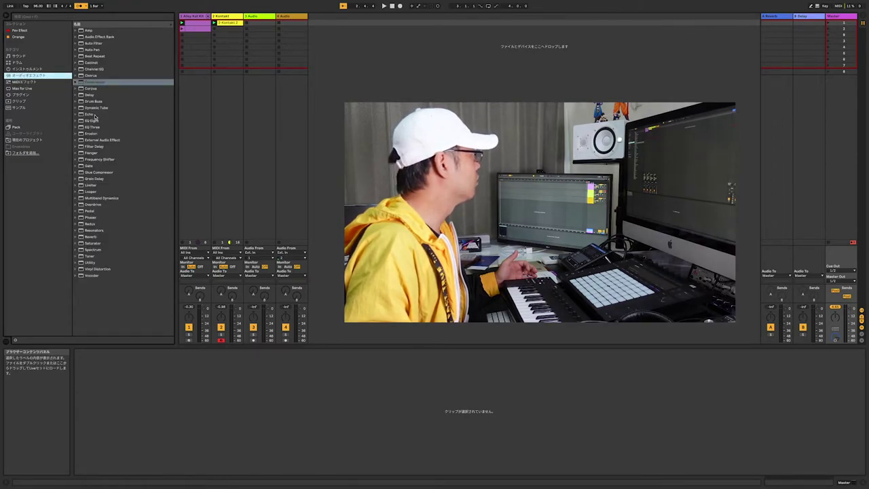
pyautogui.click(85, 185)
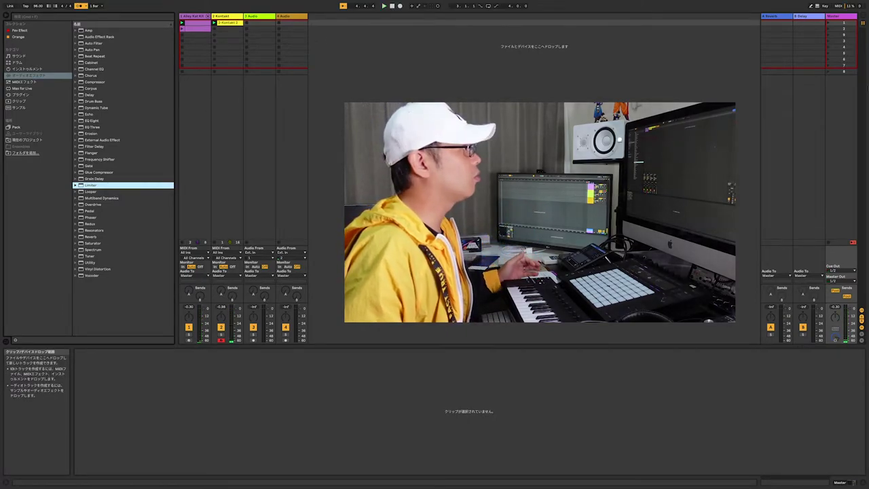
# Play scene 1 and open the Kontakt track's first bass clip in an enlarged note editor.
pyautogui.click(833, 24)
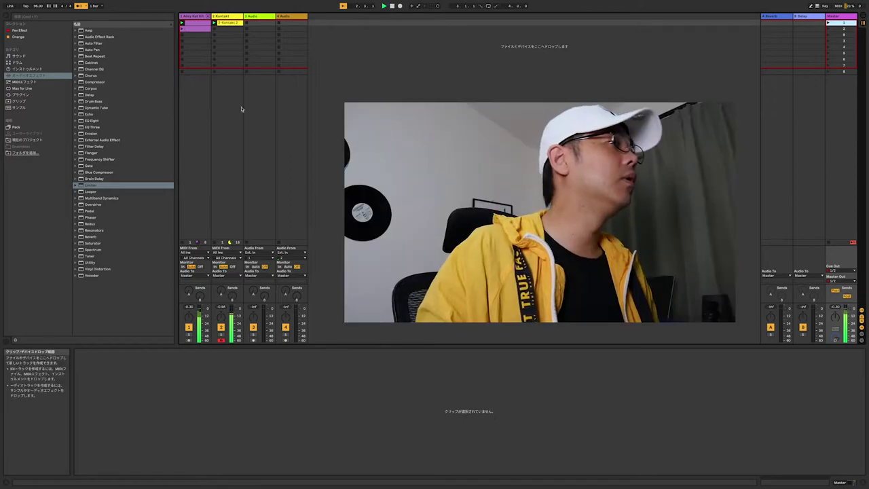
pyautogui.click(235, 24)
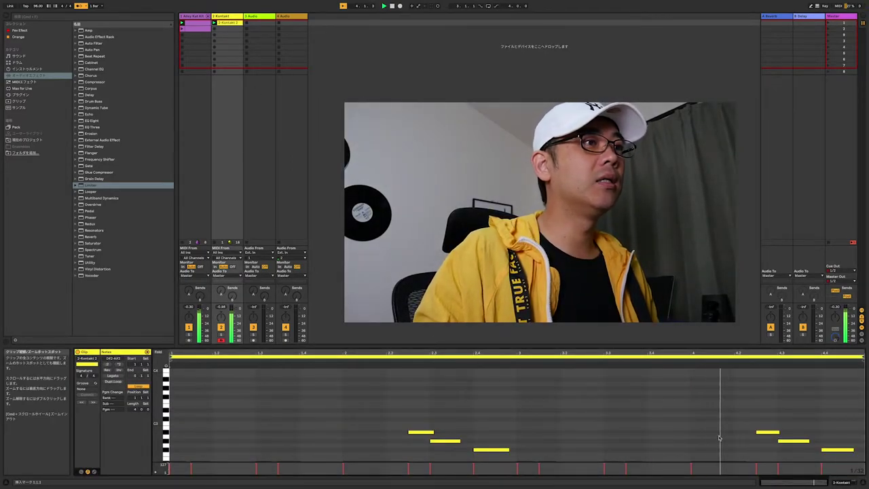
pyautogui.moveTo(549, 339); pyautogui.dragTo(549, 229)
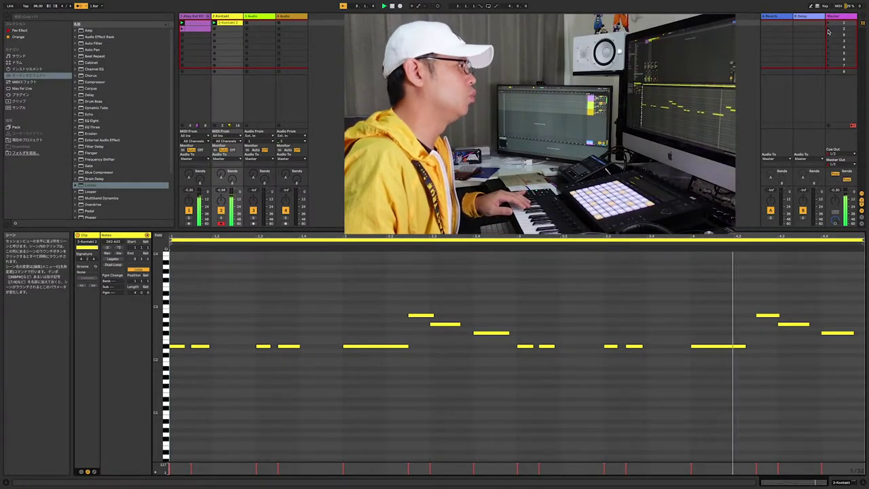
# Record a new bass clip on the Kontakt track in scene 2 and crop it to its looped last two bars.
pyautogui.click(828, 31)
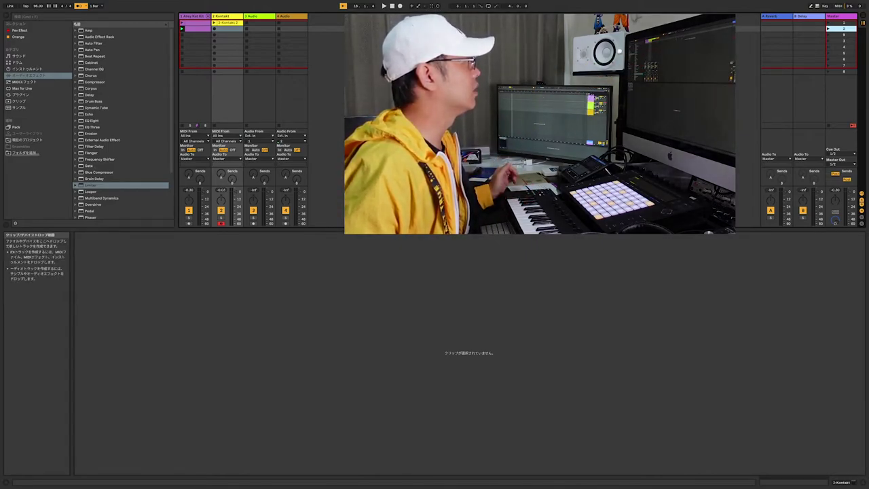
pyautogui.click(431, 9)
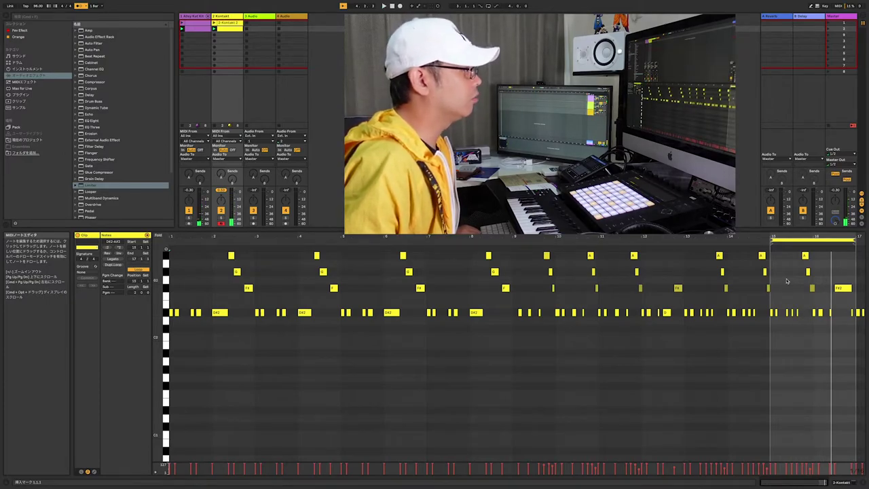
pyautogui.rightClick(787, 280)
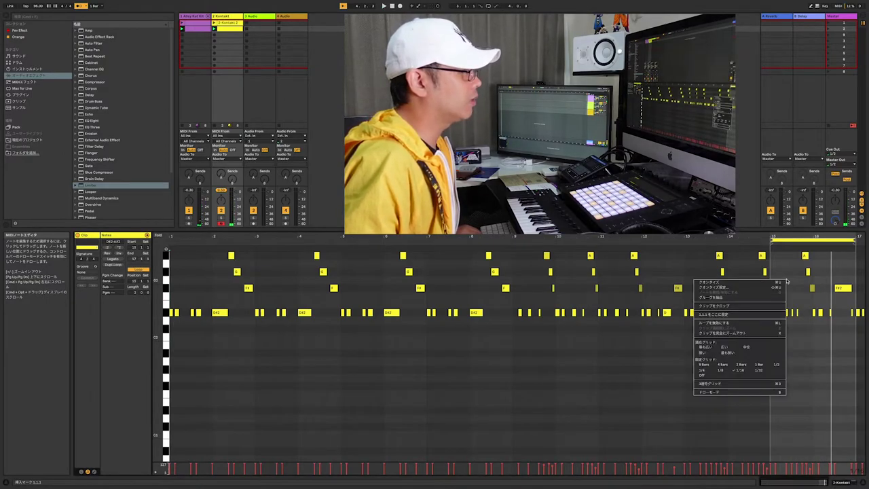
pyautogui.click(738, 306)
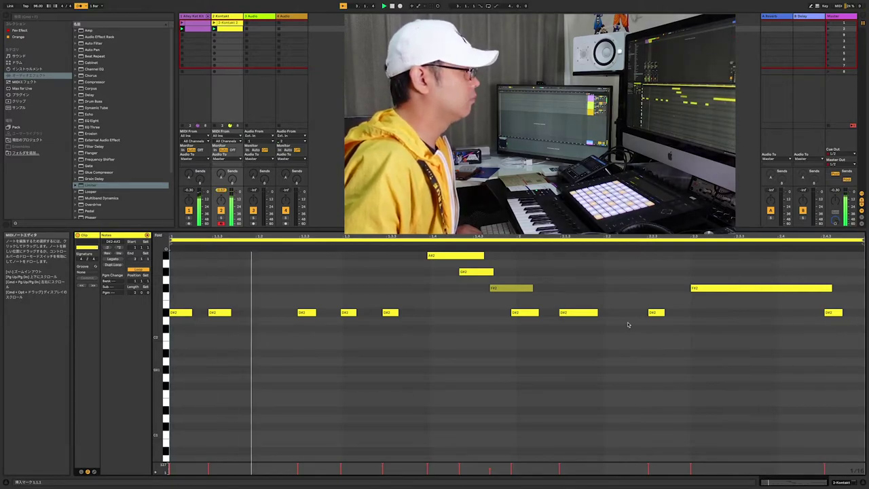
# Delete the final D#2 note of the new bass clip, quantize the remaining notes, and play the result.
pyautogui.doubleClick(840, 313)
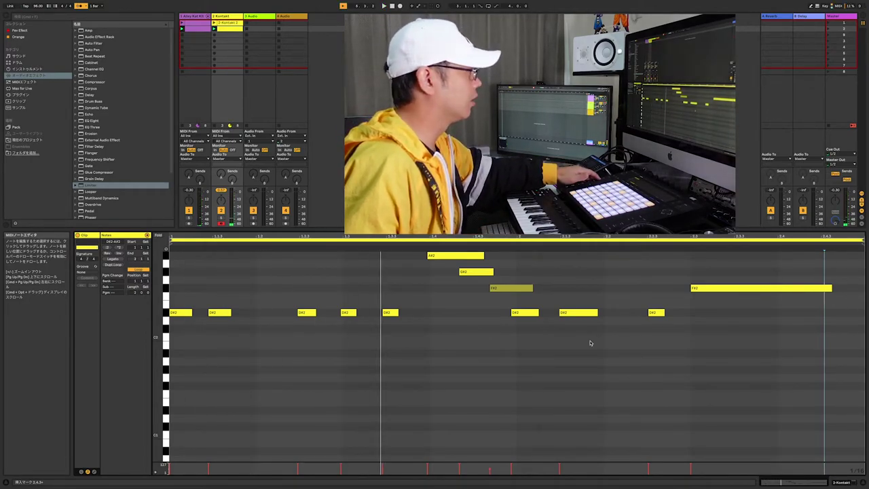
pyautogui.press('super+u')
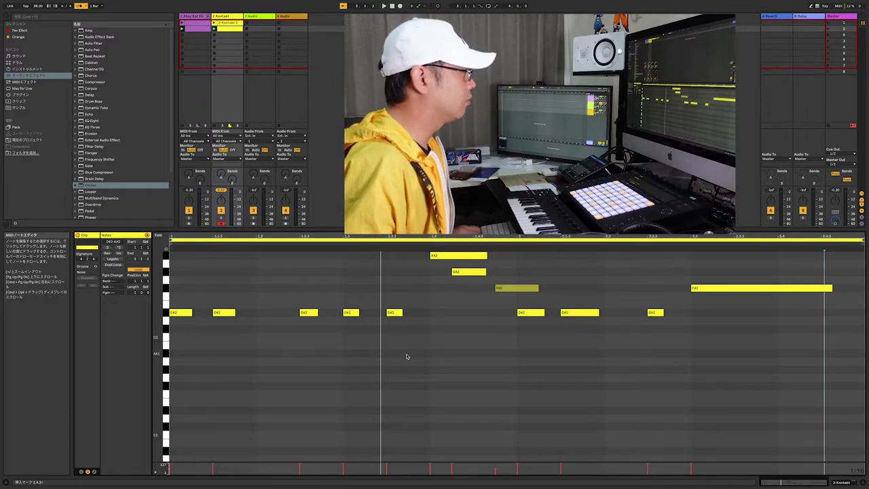
pyautogui.press('space')
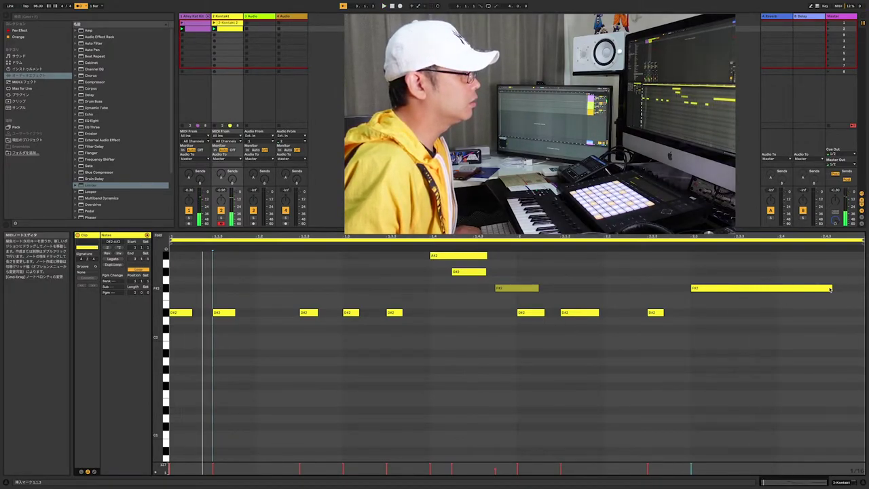
# Nudge the long F#2 note slightly earlier and the G#2 note slightly later, checking the bass clip in playback.
pyautogui.moveTo(833, 290); pyautogui.dragTo(822, 291)
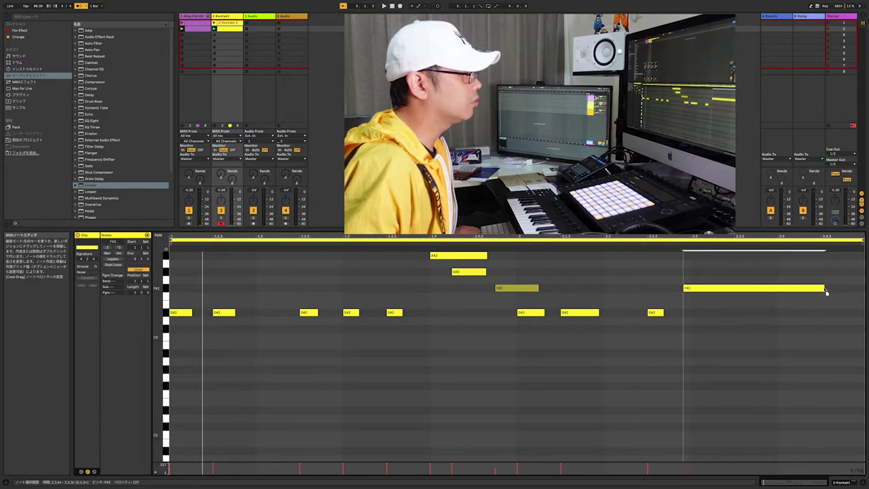
pyautogui.press('space')
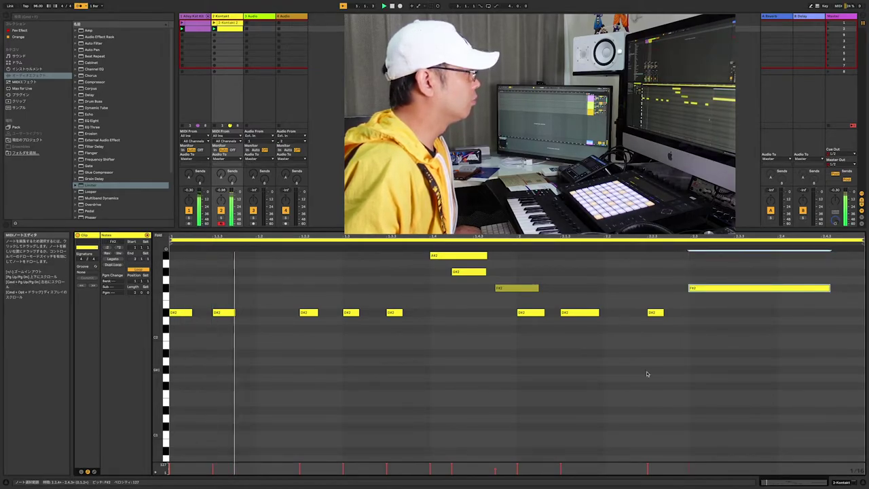
pyautogui.click(641, 375)
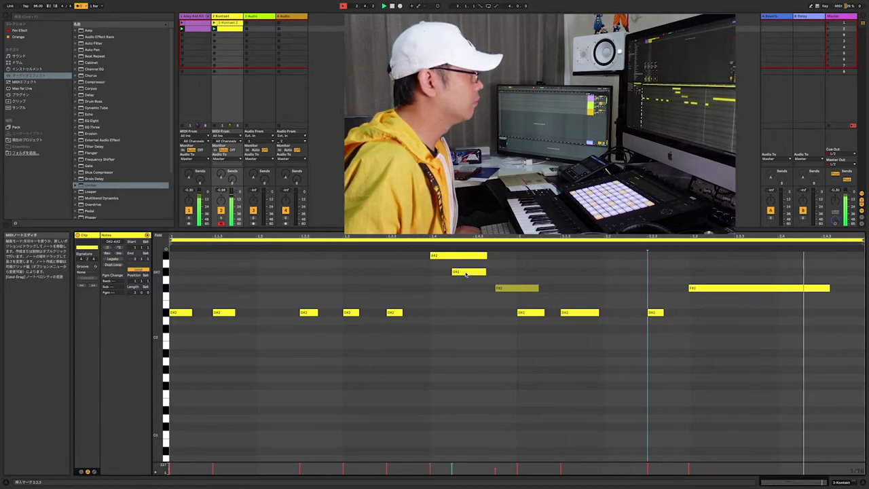
pyautogui.moveTo(466, 274); pyautogui.dragTo(476, 274)
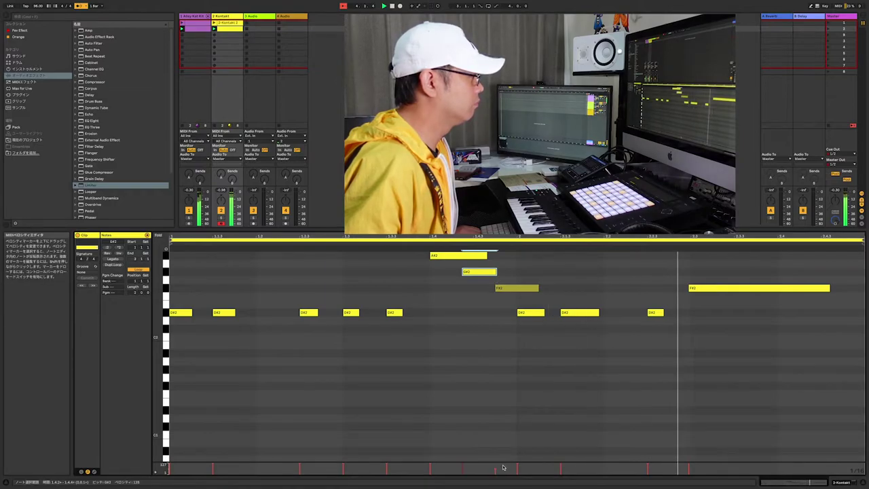
# Raise the velocity of the short F#2 note and shorten the end of the long F#2 note.
pyautogui.moveTo(496, 470); pyautogui.dragTo(495, 467)
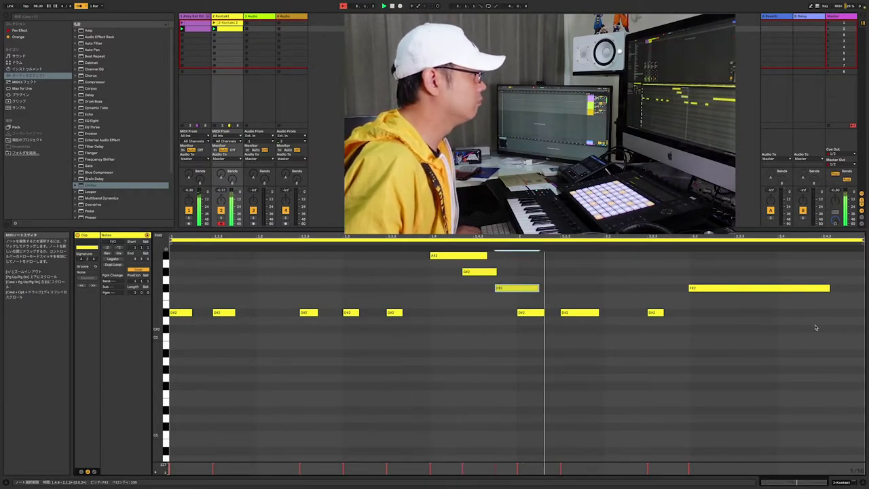
pyautogui.click(828, 288)
pyautogui.moveTo(828, 288); pyautogui.dragTo(820, 288)
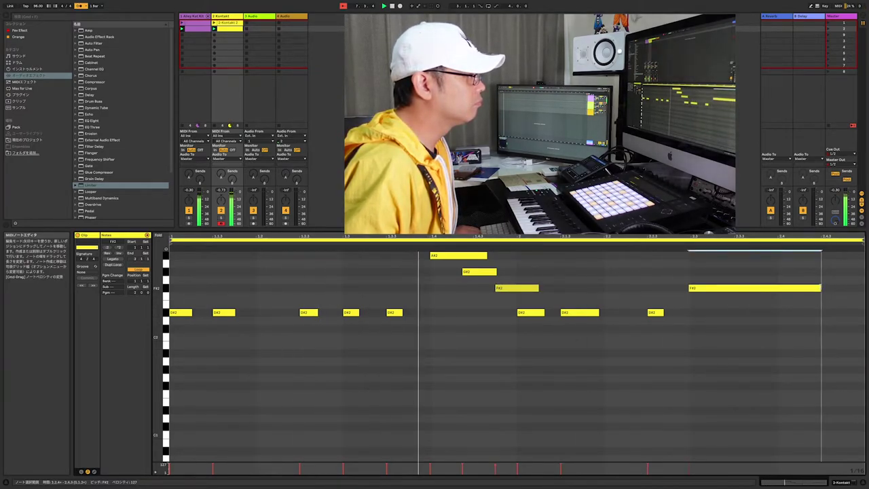
# Launch scene 1 to hear the first bass pattern following the scene 2 pattern.
pyautogui.click(828, 23)
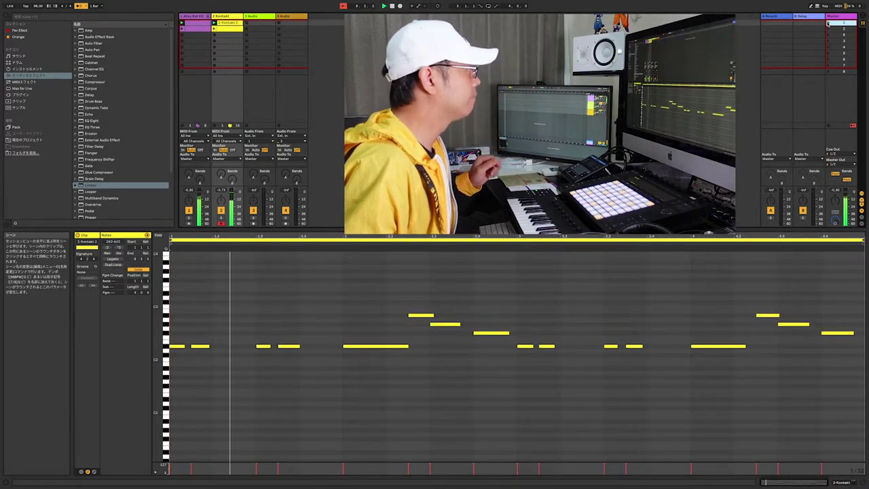
pyautogui.moveTo(45, 3)
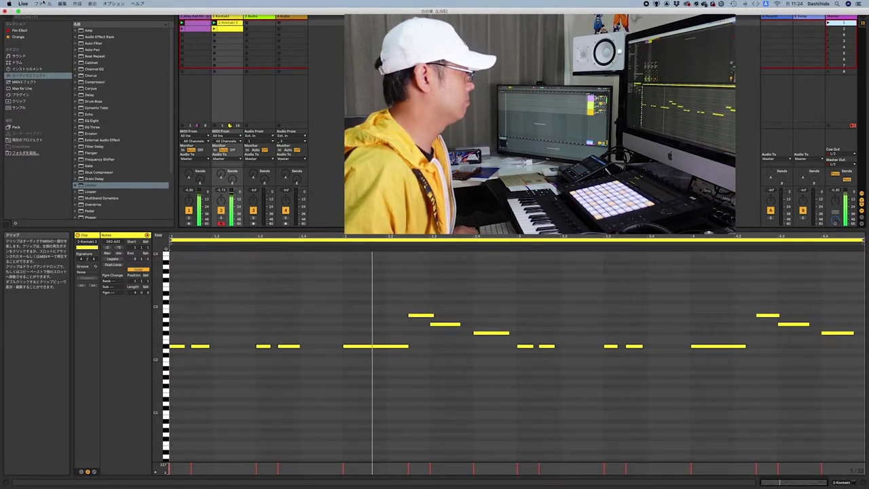